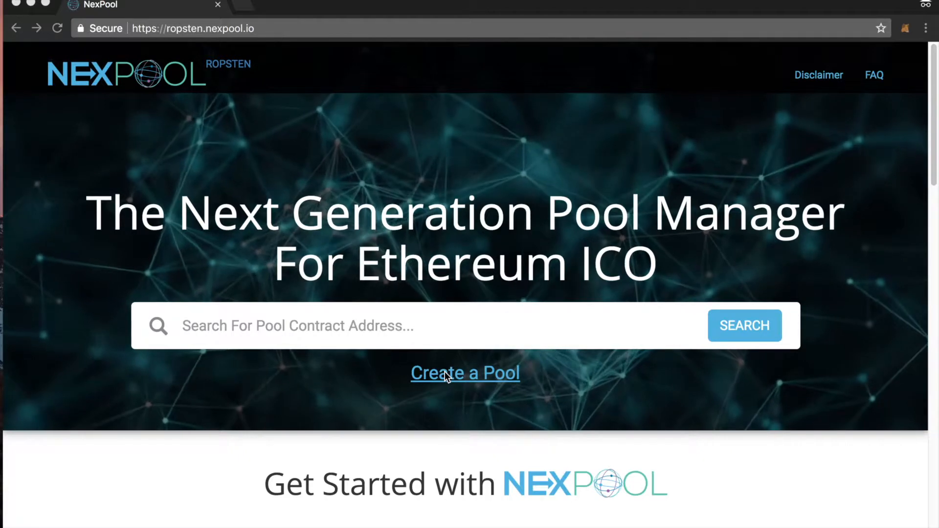
# Step: Start creating a pool and submit the host's Ethereum address to continue to the pool form
pyautogui.click(445, 371)
pyautogui.click(445, 377)
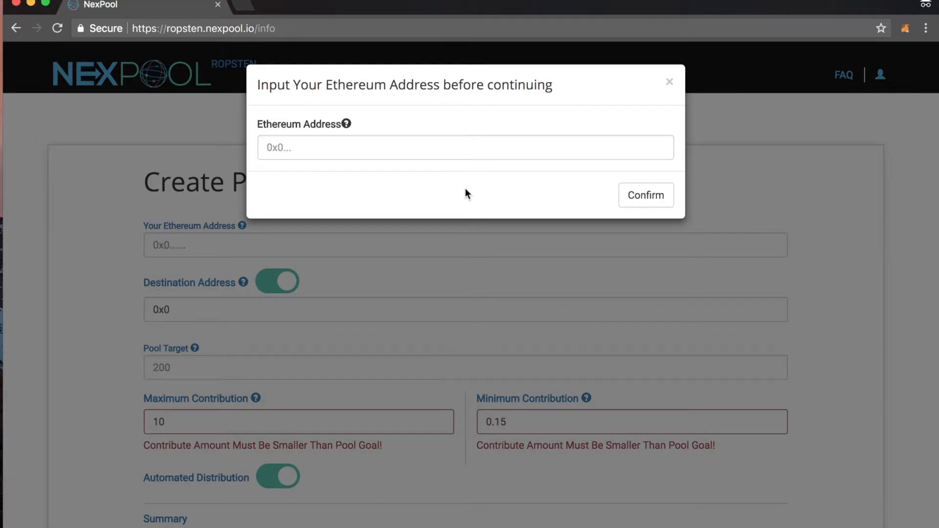
pyautogui.rightClick(423, 151)
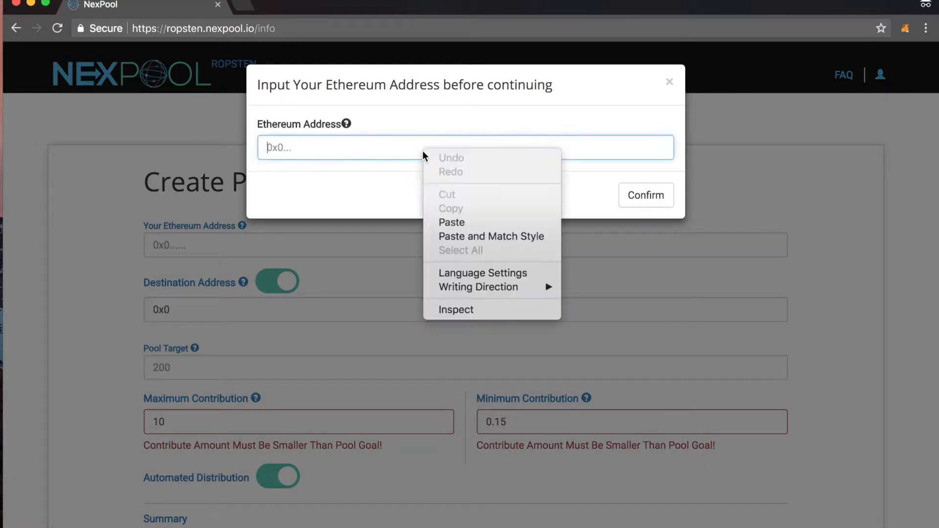
pyautogui.click(459, 221)
pyautogui.click(642, 202)
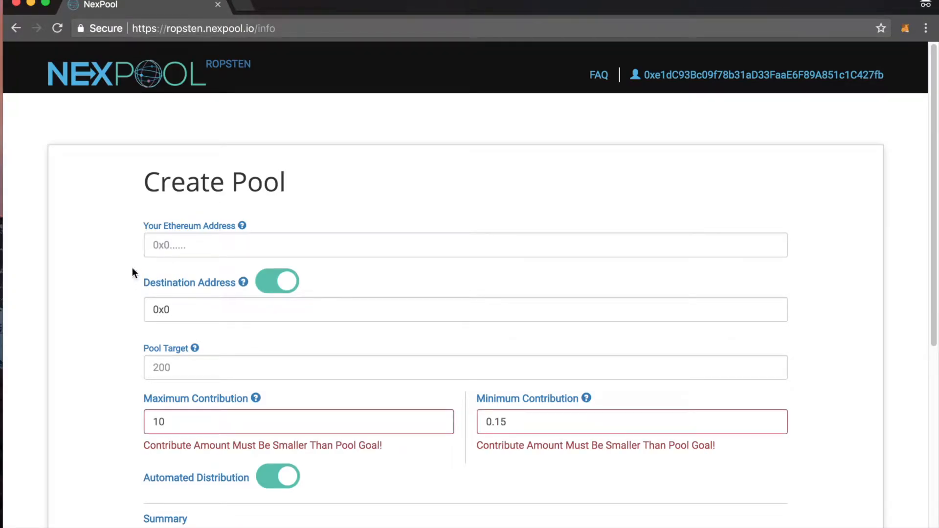
# Step: Fill in the host's own Ethereum address in the Create Pool form
pyautogui.click(177, 246)
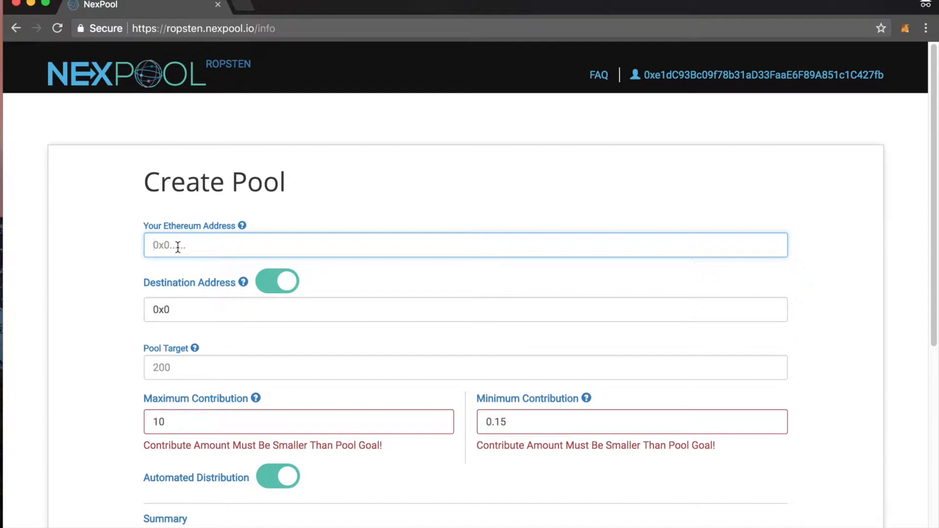
pyautogui.rightClick(178, 246)
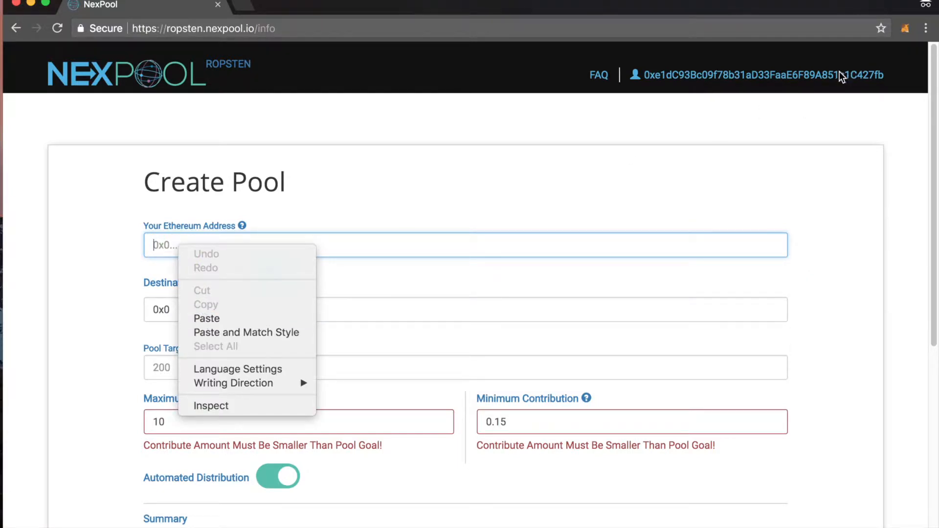
pyautogui.click(233, 319)
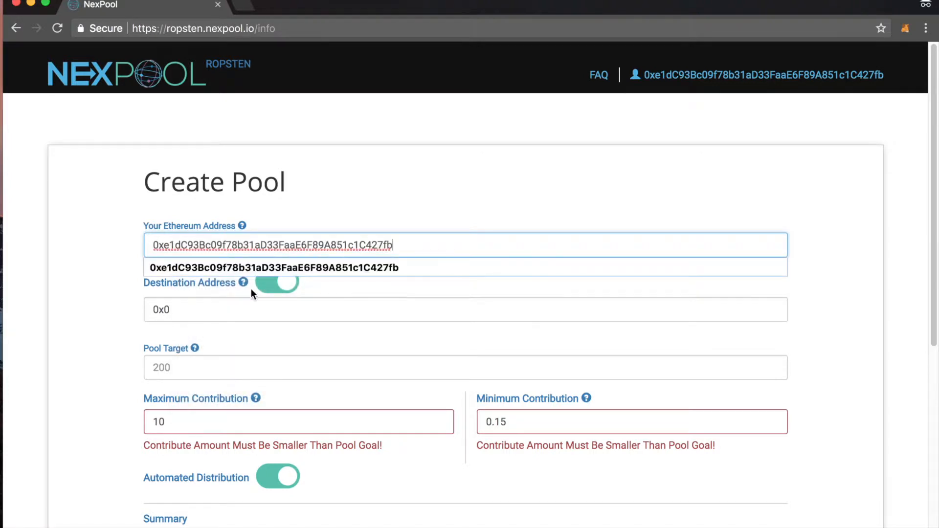
pyautogui.click(110, 272)
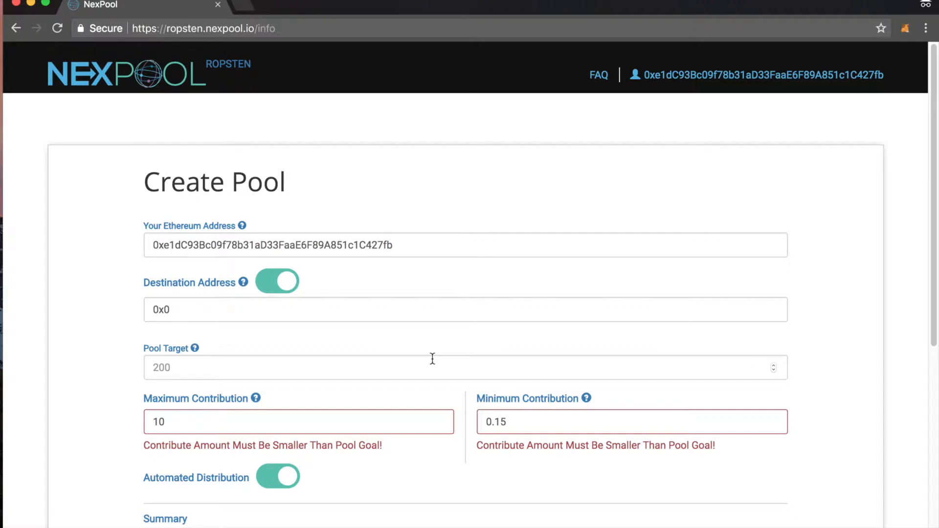
# Step: Replace the default destination address 0x0 with the host's Ethereum address
pyautogui.press('Tab')
pyautogui.press('super+c')
pyautogui.moveTo(171, 310); pyautogui.dragTo(102, 310)
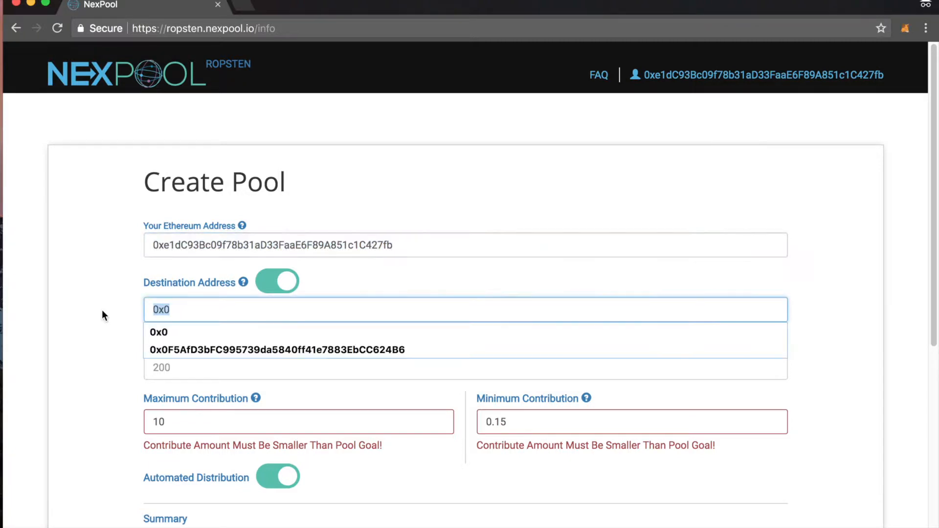
pyautogui.press('super+v')
# Step: Set the pool target to 100 ETH
pyautogui.click(175, 373)
pyautogui.click(180, 369)
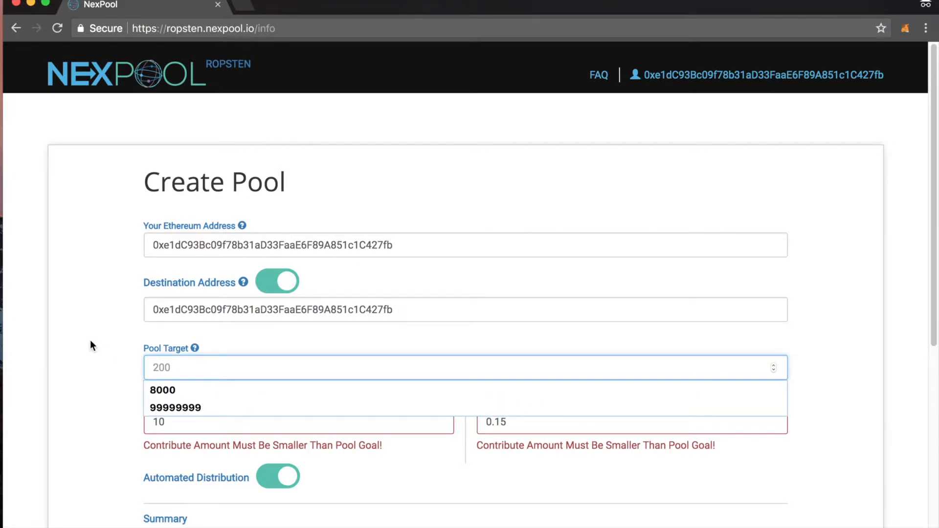
pyautogui.click(107, 346)
pyautogui.click(168, 364)
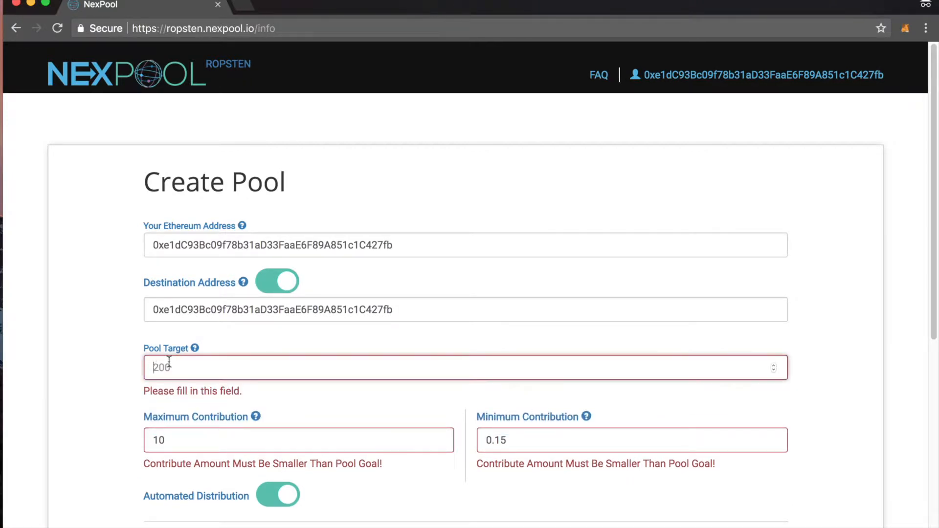
pyautogui.write('100')
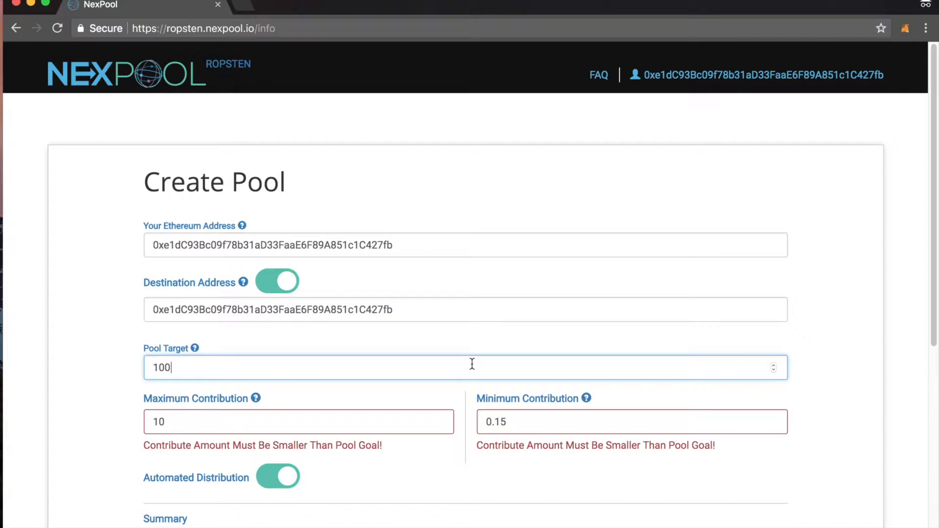
# Step: Revalidate the maximum contribution and set the minimum contribution to 1 ETH
pyautogui.click(232, 421)
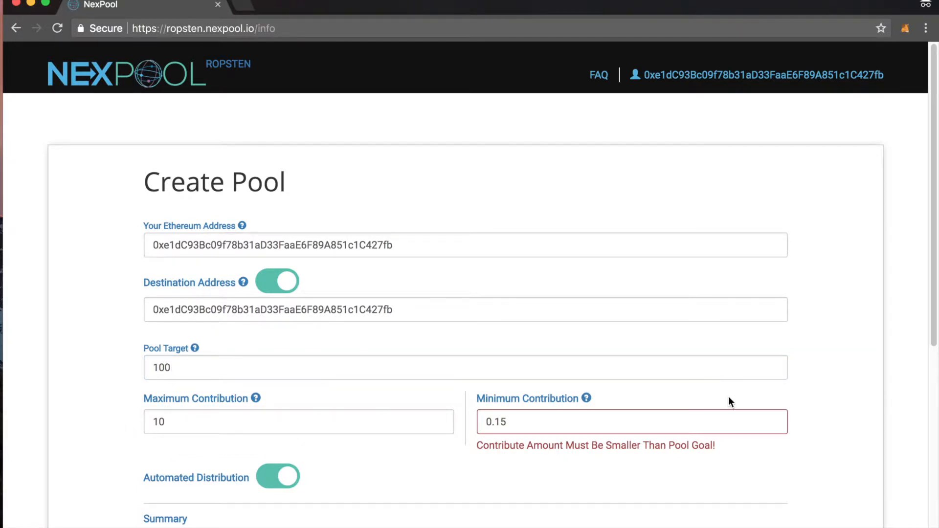
pyautogui.moveTo(572, 424); pyautogui.dragTo(389, 419)
pyautogui.write('1')
pyautogui.click(466, 450)
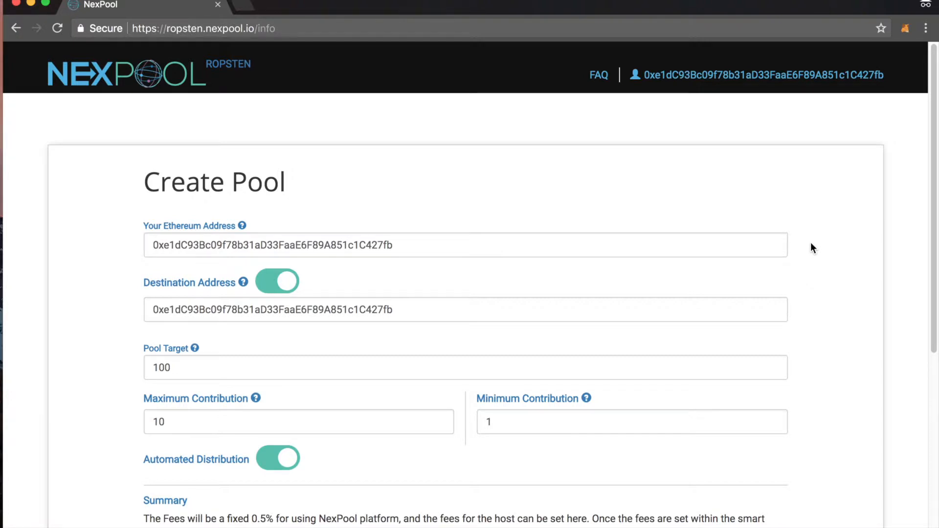
# Step: Set the host fee to 0% and continue to the pool details and deployment page
pyautogui.scroll(-2, 758, 288)
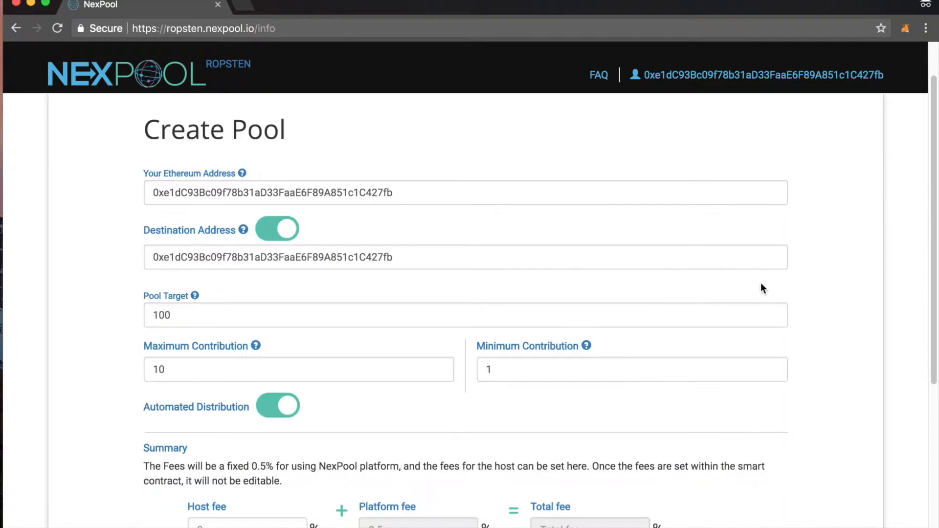
pyautogui.click(196, 525)
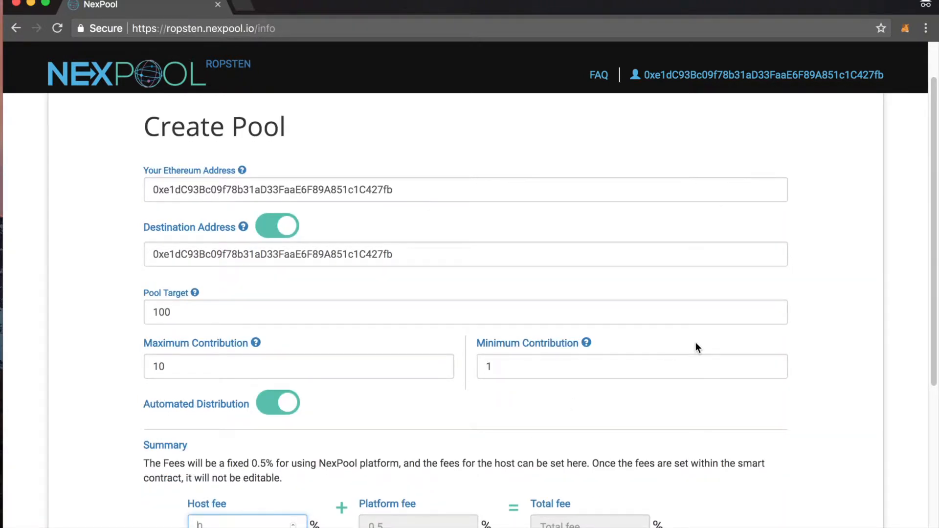
pyautogui.scroll(-5, 695, 341)
pyautogui.click(724, 320)
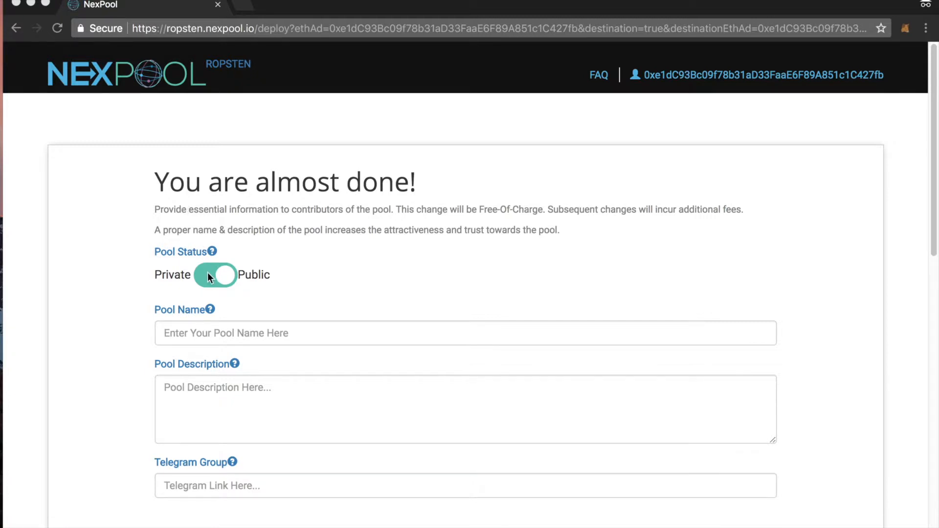
# Step: Set the pool status to Public and name the pool "Test pool"
pyautogui.click(232, 281)
pyautogui.click(233, 284)
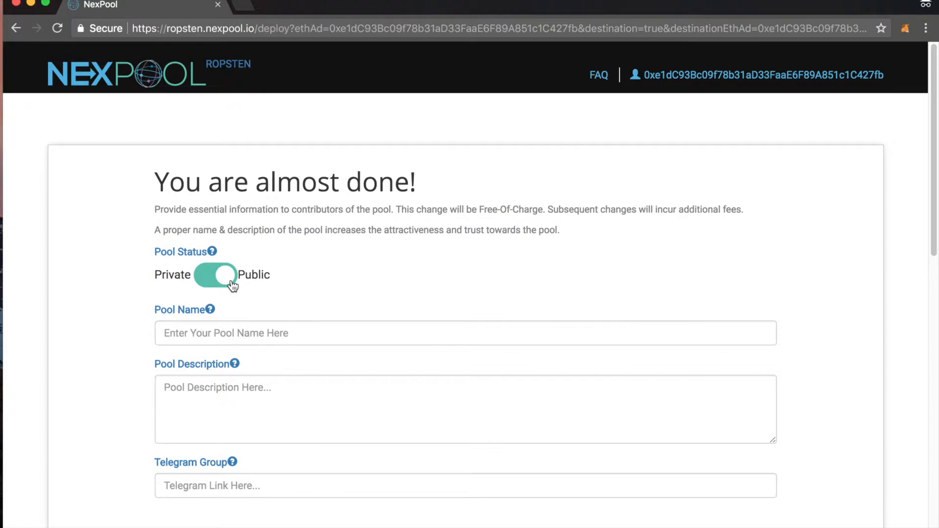
pyautogui.click(226, 327)
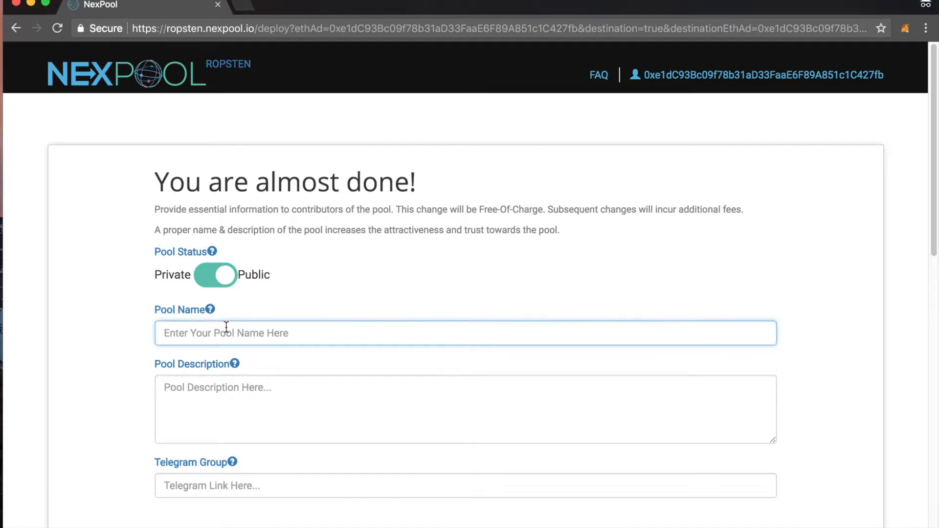
pyautogui.write('Test')
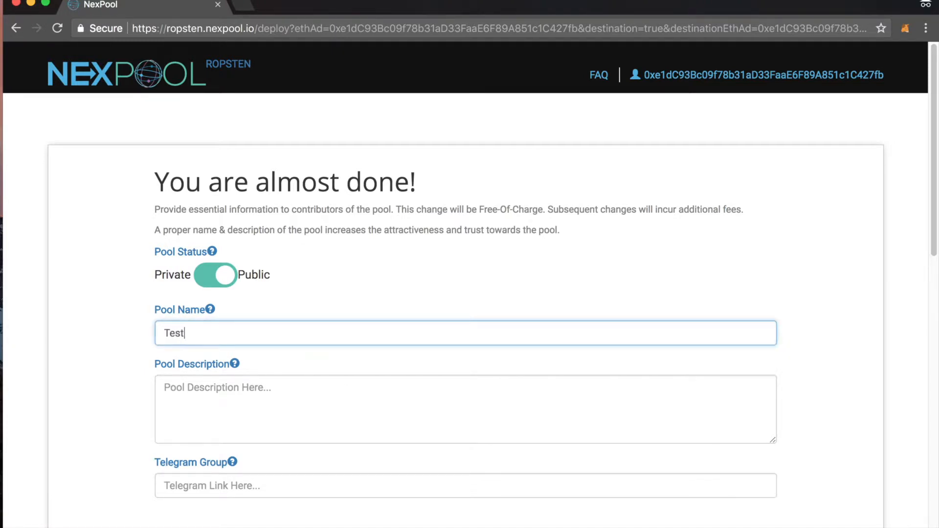
pyautogui.write(' pool')
pyautogui.press('Tab')
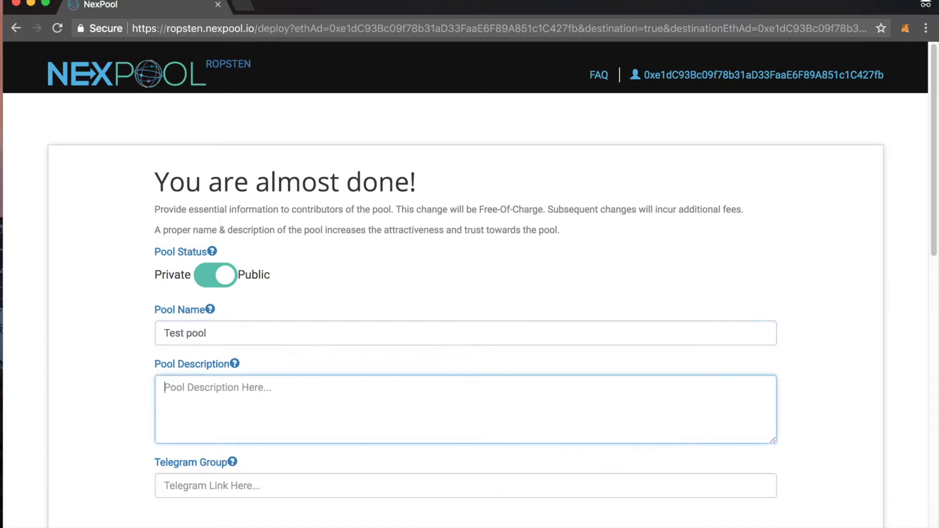
# Step: Describe the pool as "This pool is set up for the purpose of testing" and add the Telegram group's invite link
pyautogui.write('This poo')
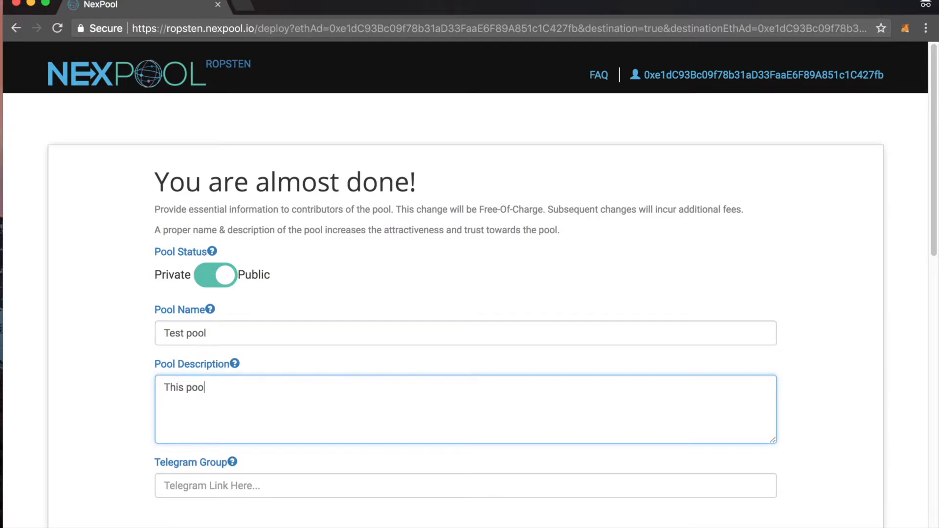
pyautogui.write('l is set up for the pur')
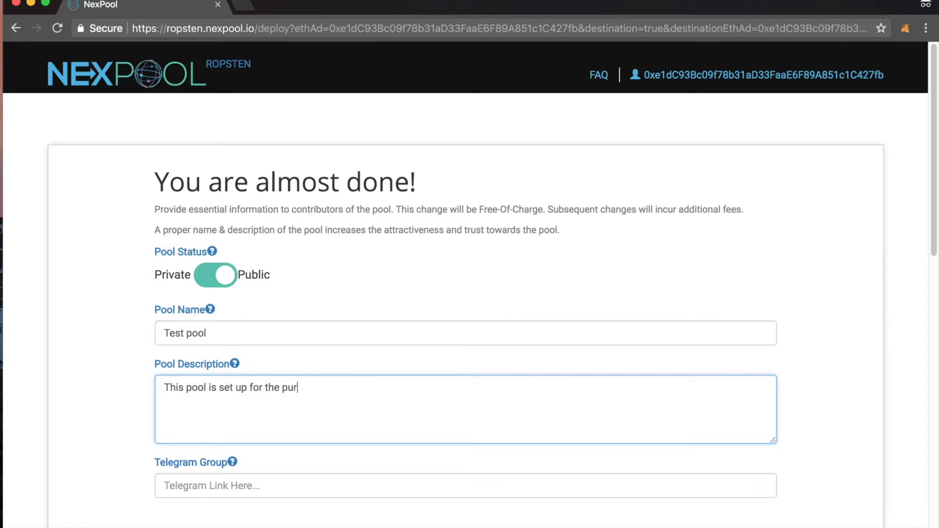
pyautogui.write('pose of testing')
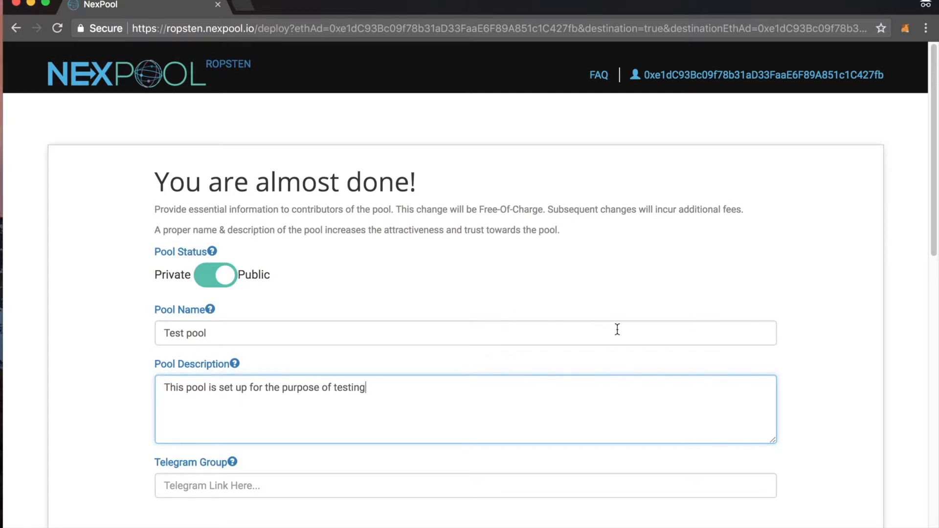
pyautogui.click(278, 483)
pyautogui.press('super+v')
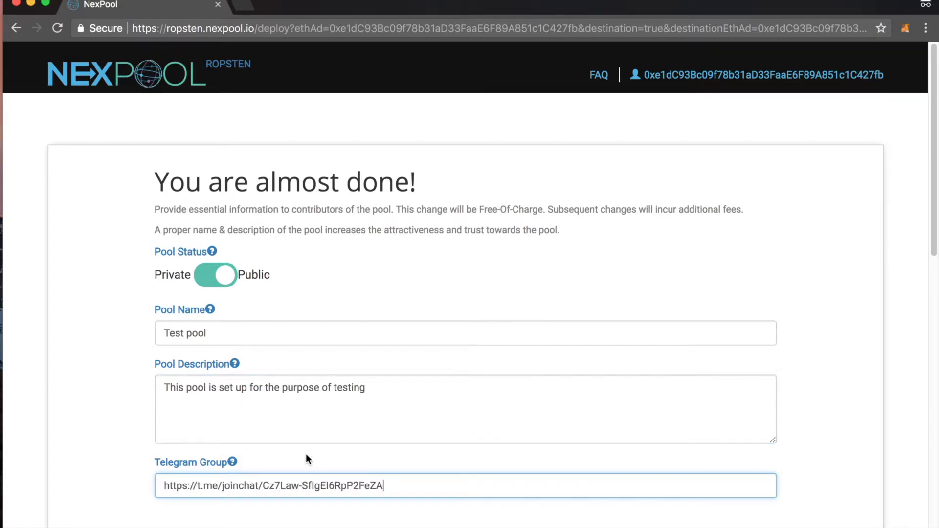
# Step: Deploy the pool's smart contract with MetaMask, entering 4 for the gas price, and submit the transaction
pyautogui.scroll(-5, 818, 328)
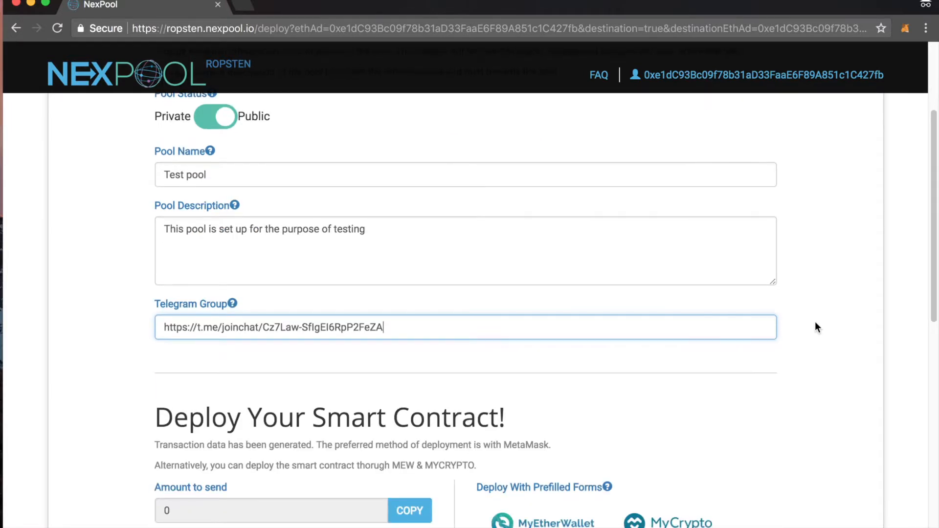
pyautogui.scroll(-5, 814, 323)
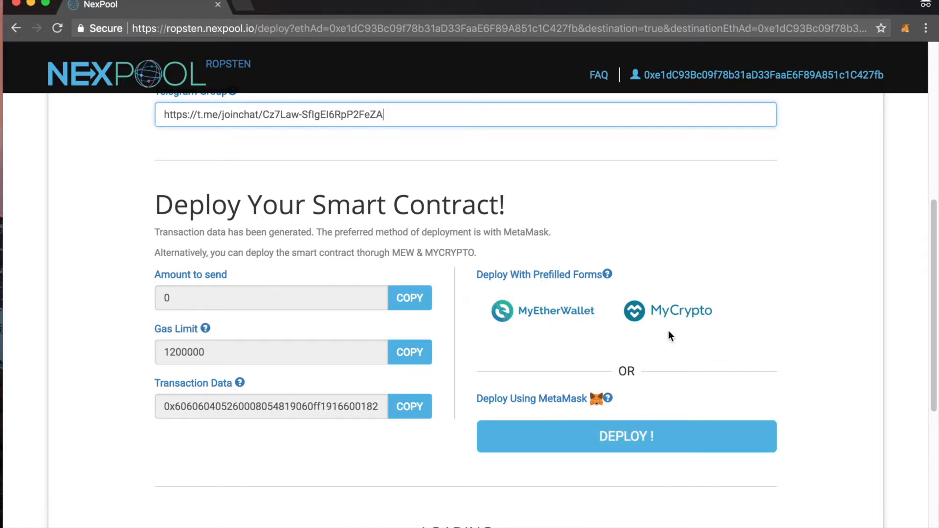
pyautogui.scroll(-6, 667, 330)
pyautogui.scroll(11, 670, 329)
pyautogui.scroll(-4, 670, 328)
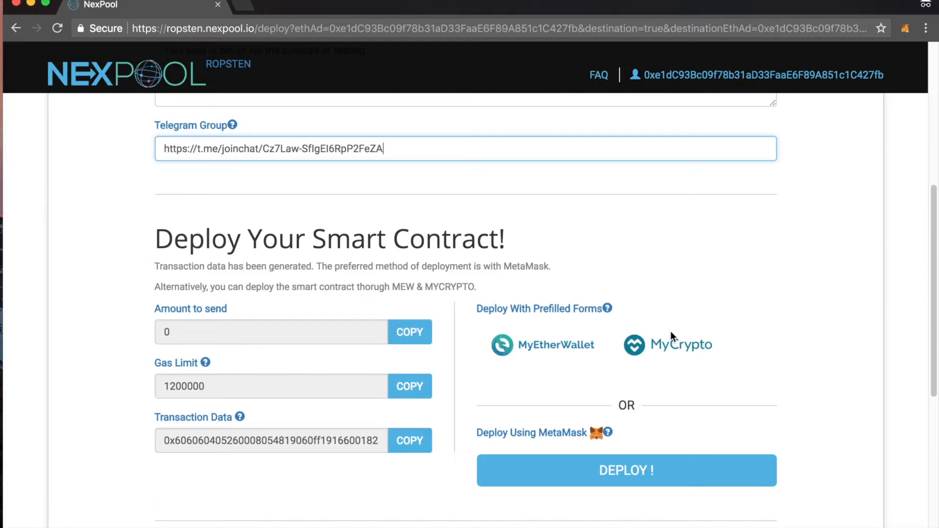
pyautogui.click(628, 474)
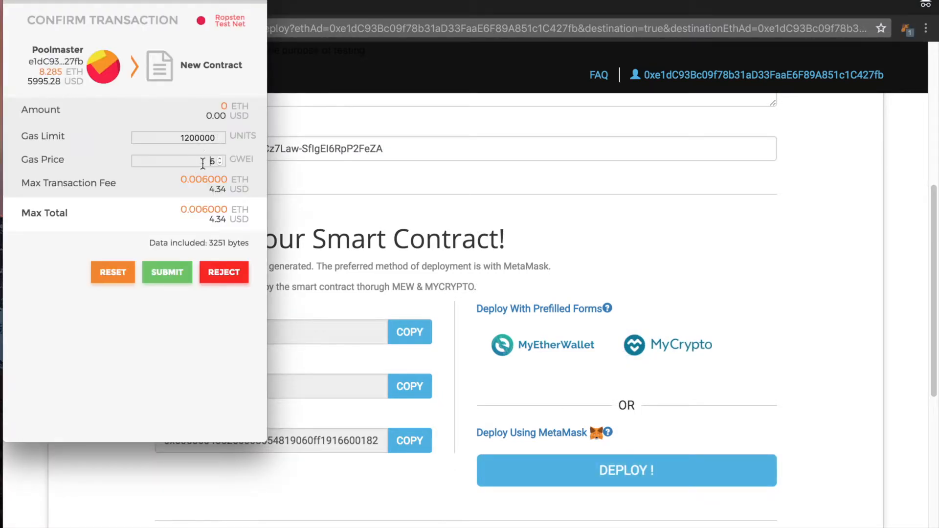
pyautogui.write('4')
pyautogui.click(168, 280)
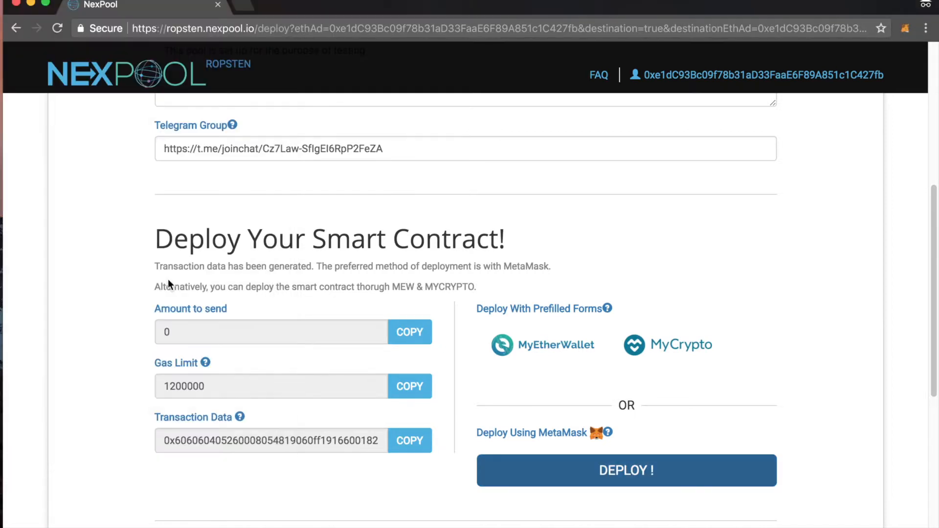
# Step: Select the deployed pool's contributor URL for sharing, and go to the pool's host profile
pyautogui.scroll(-1, 880, 324)
pyautogui.scroll(-2, 880, 323)
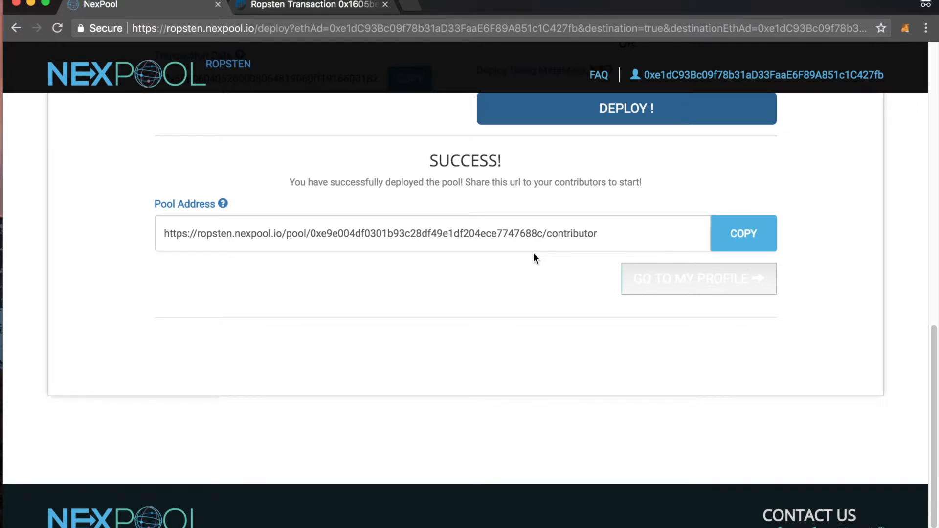
pyautogui.moveTo(606, 233); pyautogui.dragTo(152, 209)
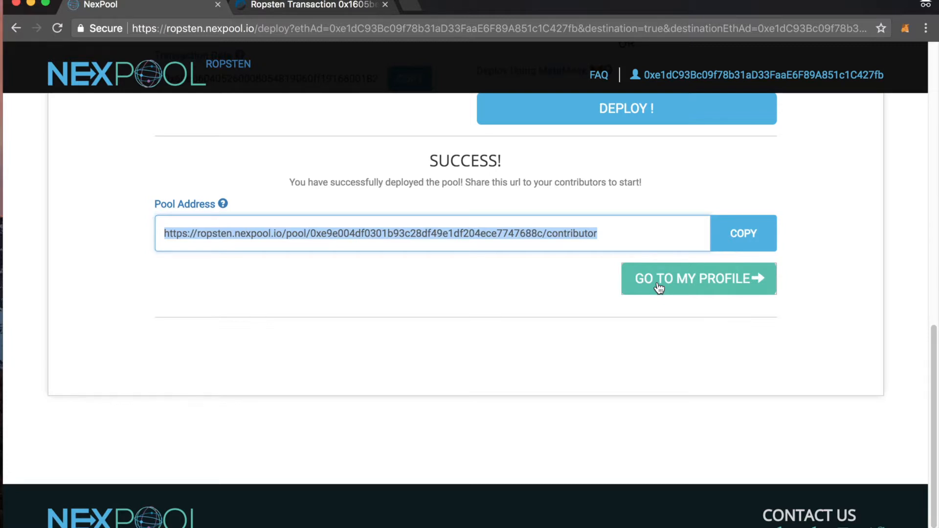
pyautogui.click(658, 288)
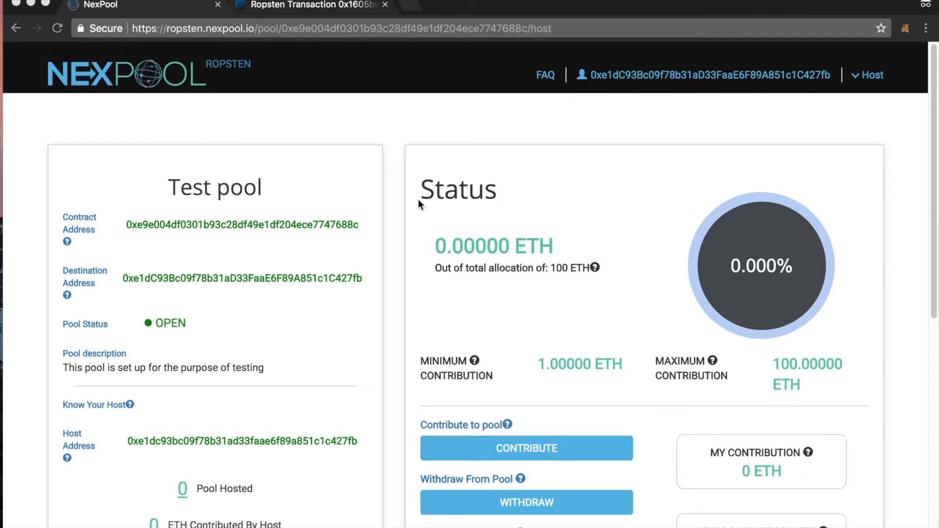
# Step: Set the contribution to the test pool to 1 ETH and confirm it
pyautogui.scroll(-5, 646, 229)
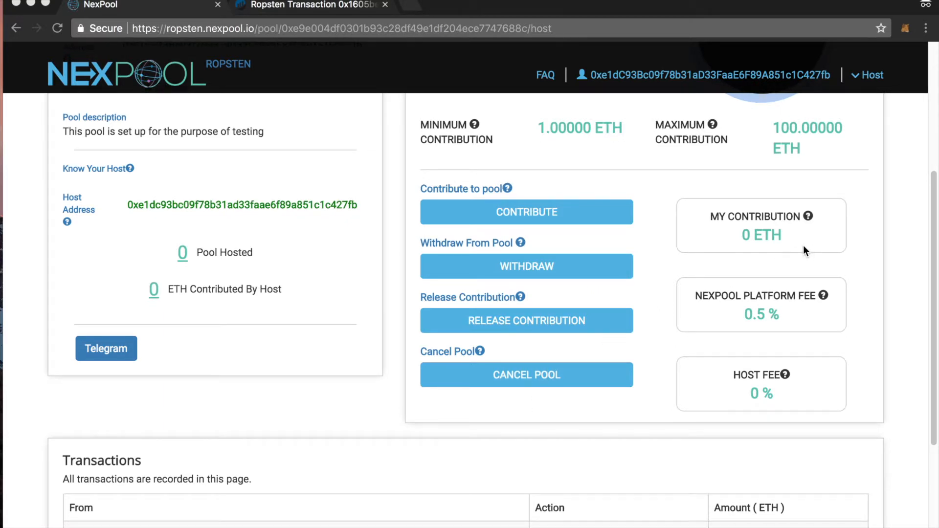
pyautogui.scroll(1, 802, 247)
pyautogui.click(513, 265)
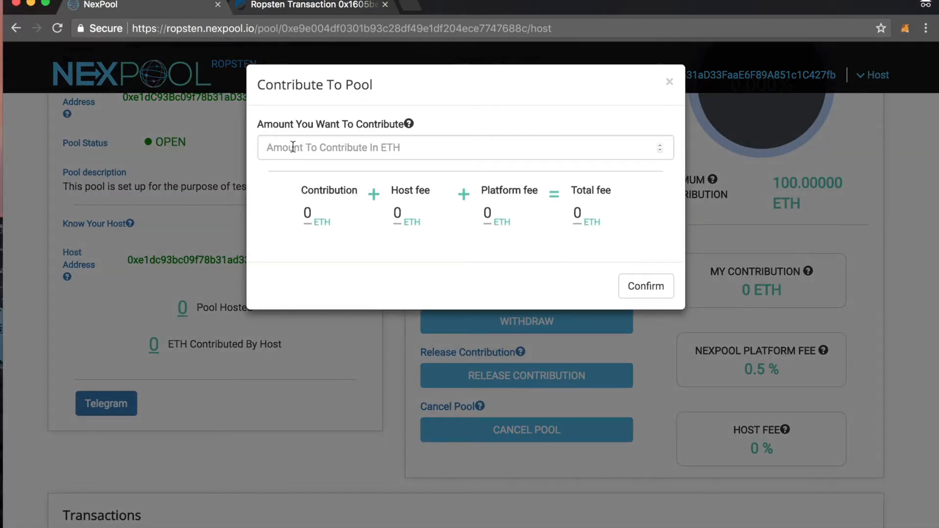
pyautogui.click(304, 145)
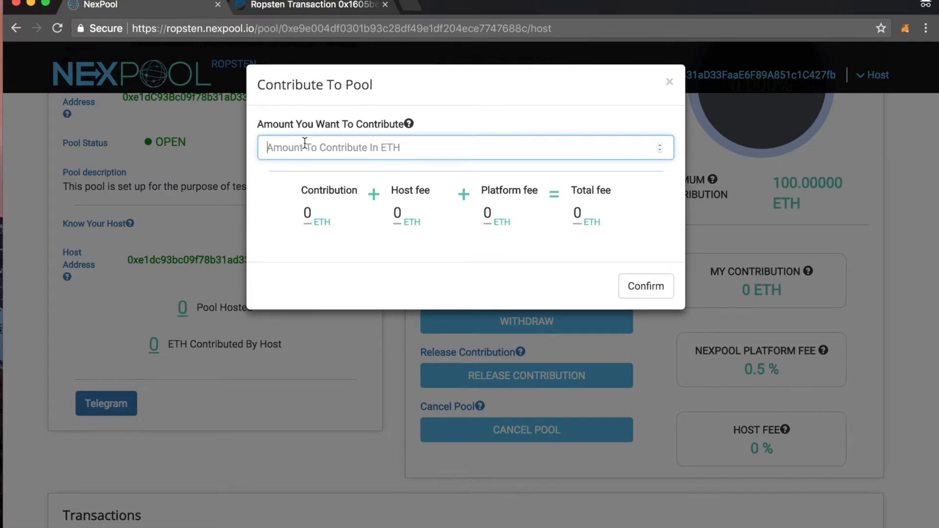
pyautogui.write('1')
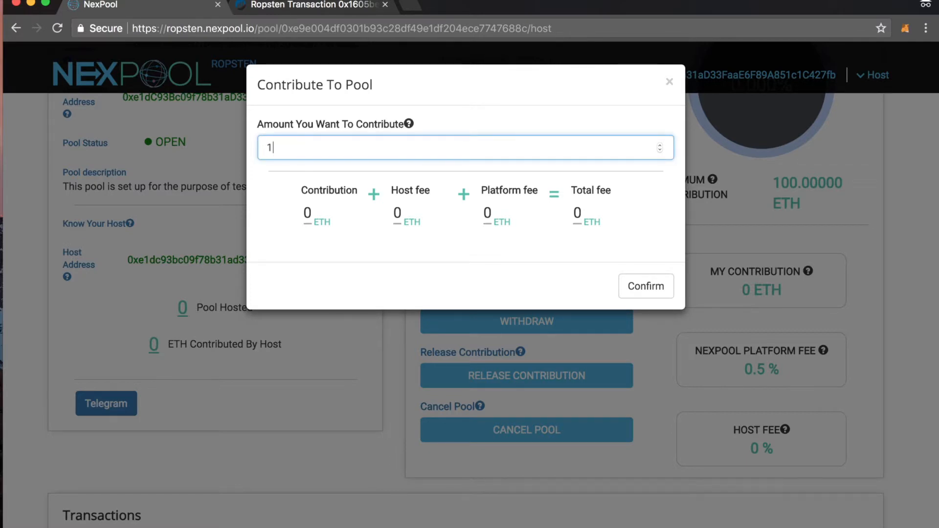
pyautogui.click(648, 295)
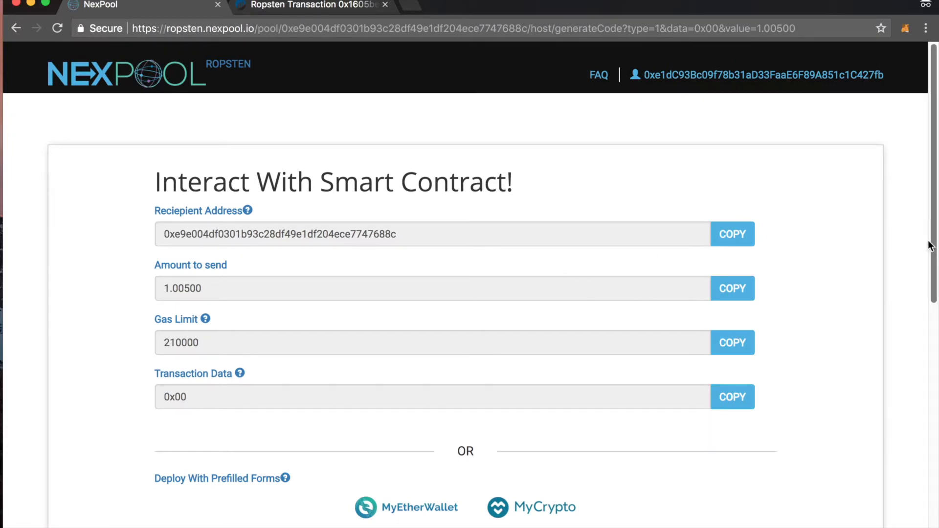
# Step: Contribute through MetaMask with a gas price of 95 Gwei, submit the transaction, and return to the pool's host profile
pyautogui.moveTo(934, 218); pyautogui.dragTo(894, 403)
pyautogui.click(419, 283)
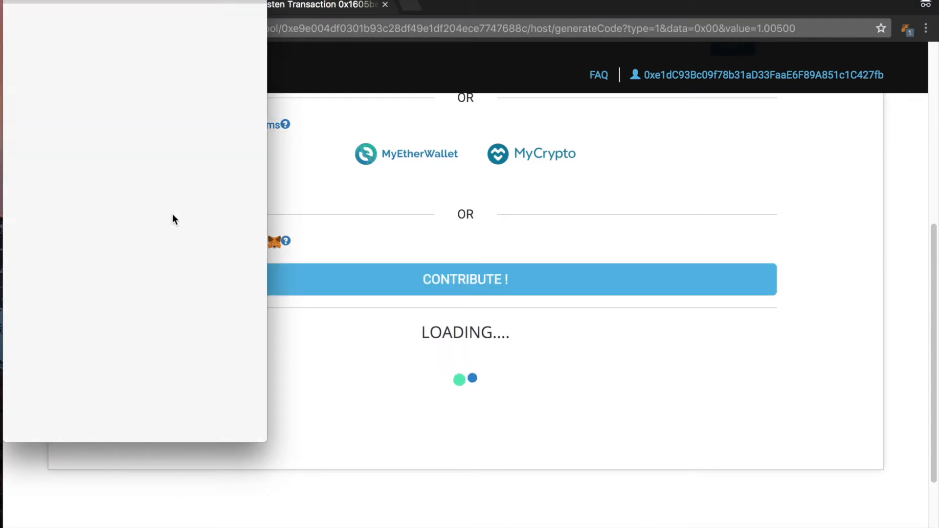
pyautogui.click(201, 147)
pyautogui.write('95')
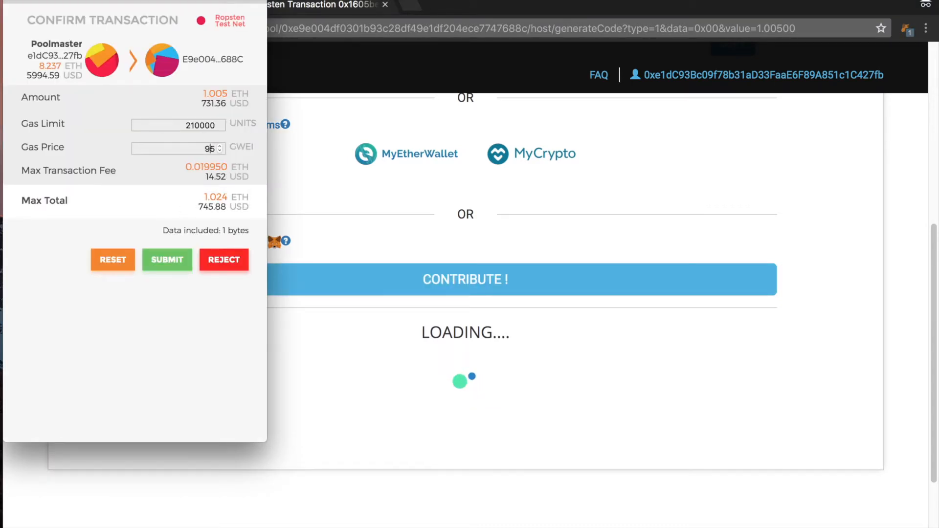
pyautogui.click(177, 262)
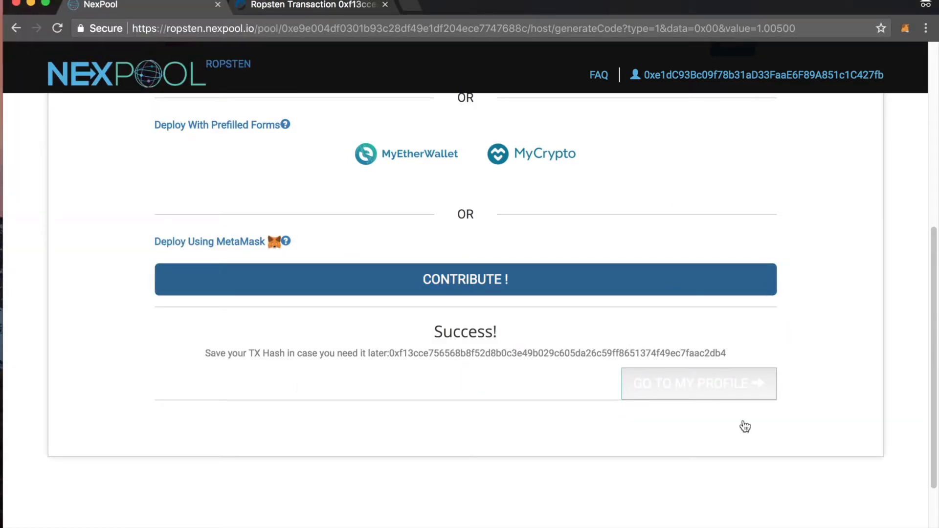
pyautogui.click(729, 387)
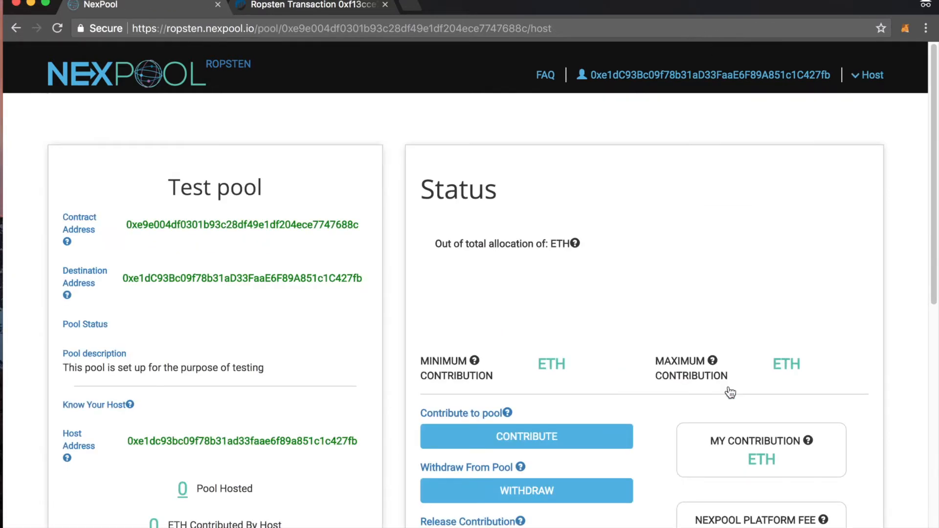
# Step: Check the pool's total contributed ETH and the host's own contribution in the pool status
pyautogui.moveTo(558, 248); pyautogui.dragTo(438, 250)
pyautogui.click(600, 309)
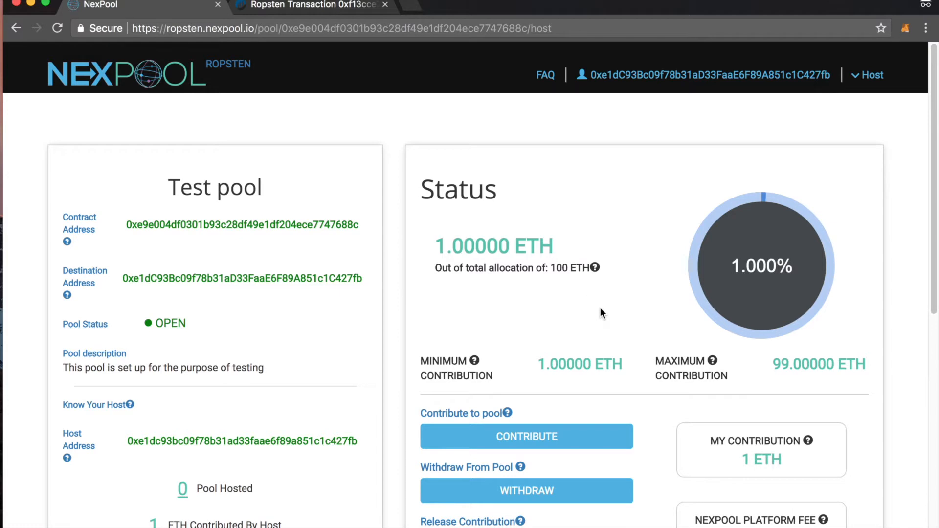
pyautogui.moveTo(794, 467); pyautogui.dragTo(734, 462)
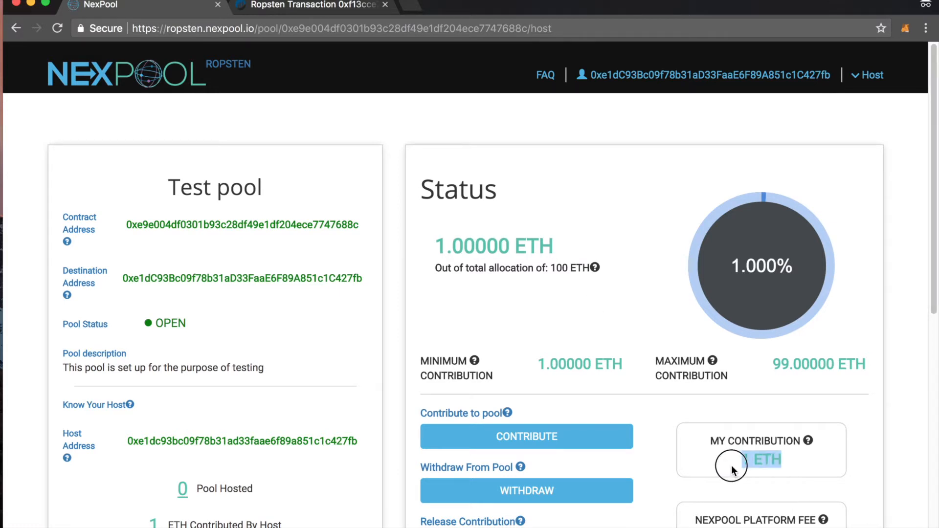
pyautogui.click(908, 266)
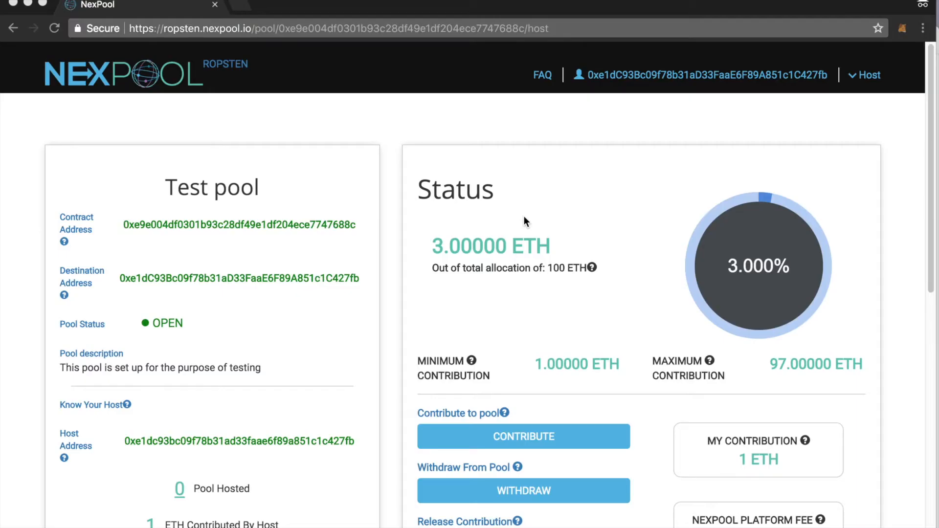
# Step: Release the pool's contribution through MetaMask with a gas price of 95 Gwei, and return to the pool's host profile
pyautogui.scroll(-1, 577, 270)
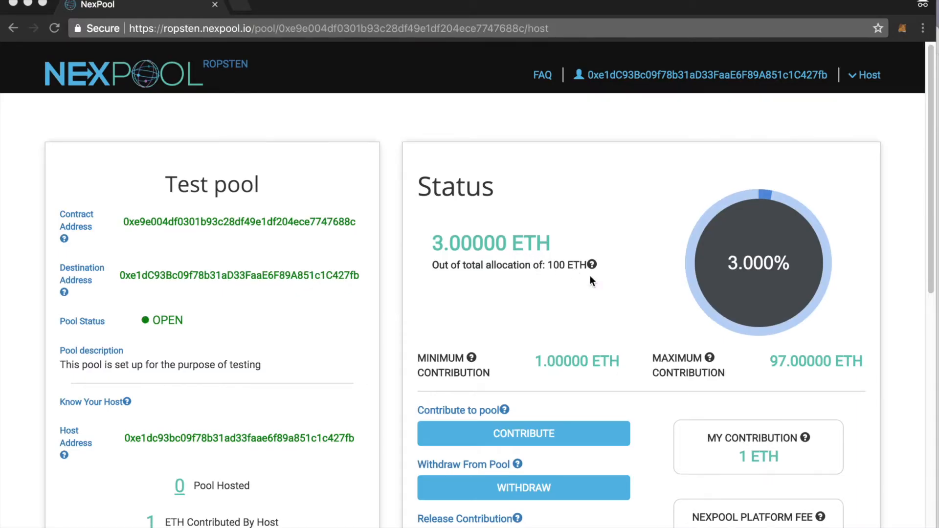
pyautogui.click(522, 525)
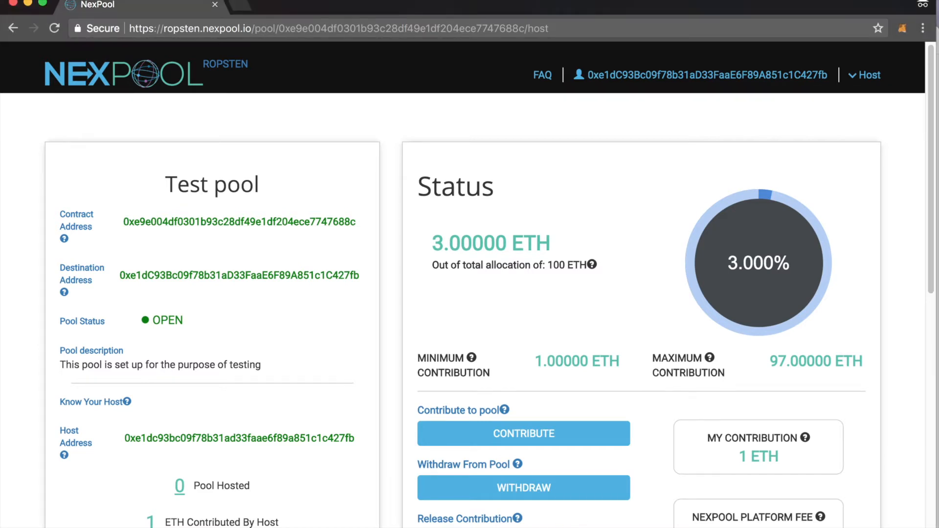
pyautogui.scroll(-2, 382, 232)
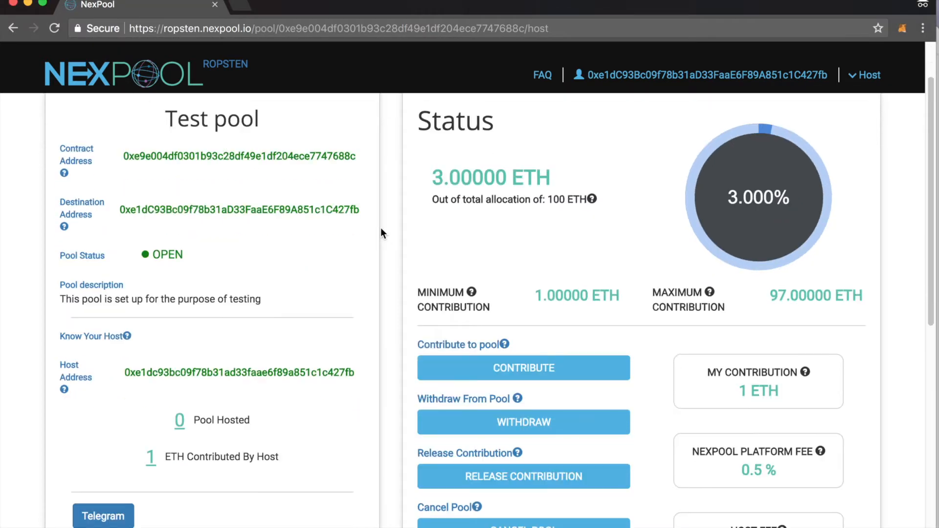
pyautogui.click(522, 481)
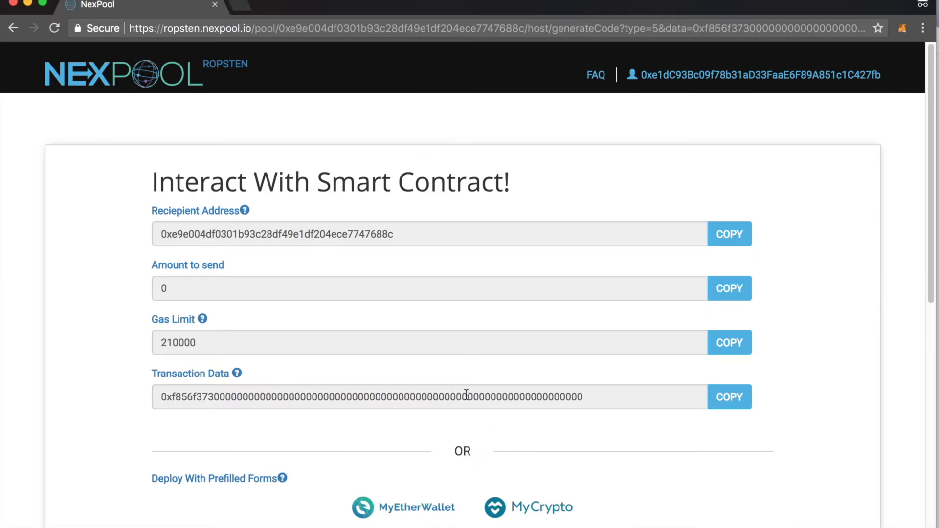
pyautogui.scroll(-4, 897, 353)
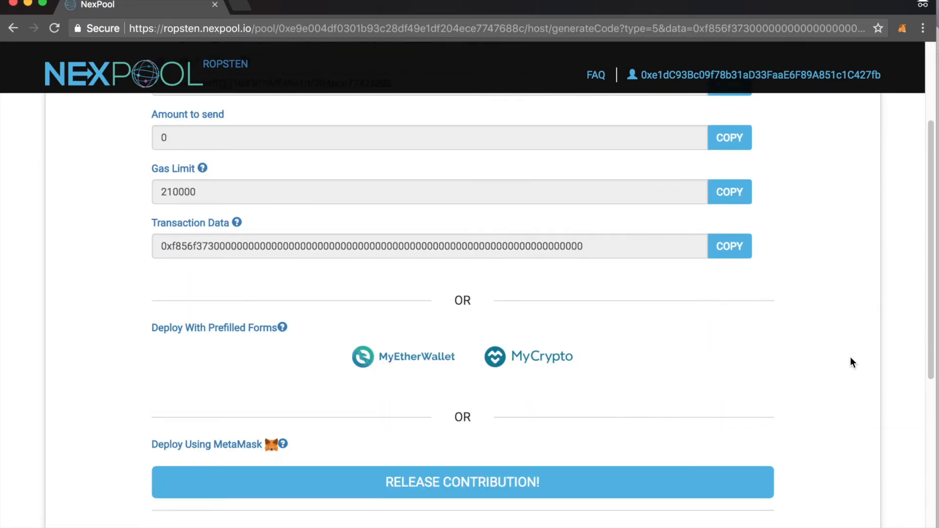
pyautogui.click(366, 493)
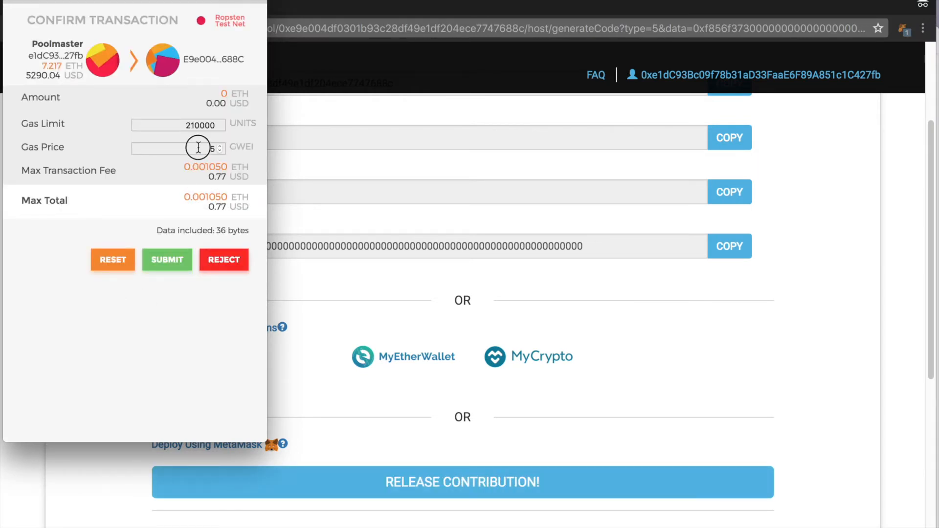
pyautogui.write('9')
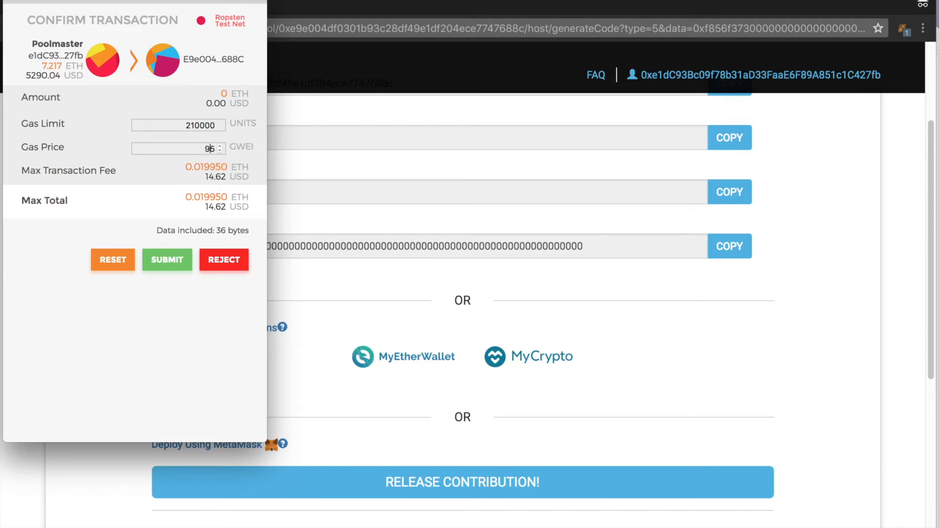
pyautogui.click(176, 259)
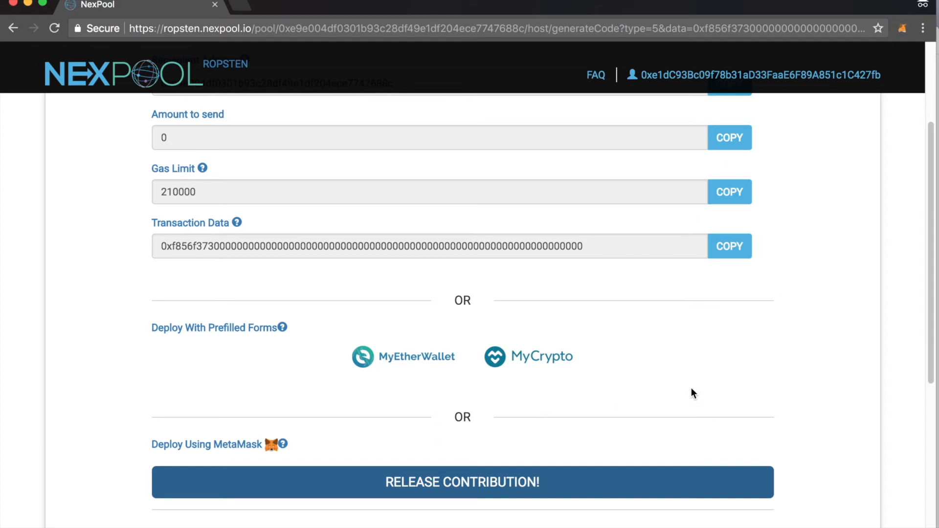
pyautogui.moveTo(931, 304); pyautogui.dragTo(911, 395)
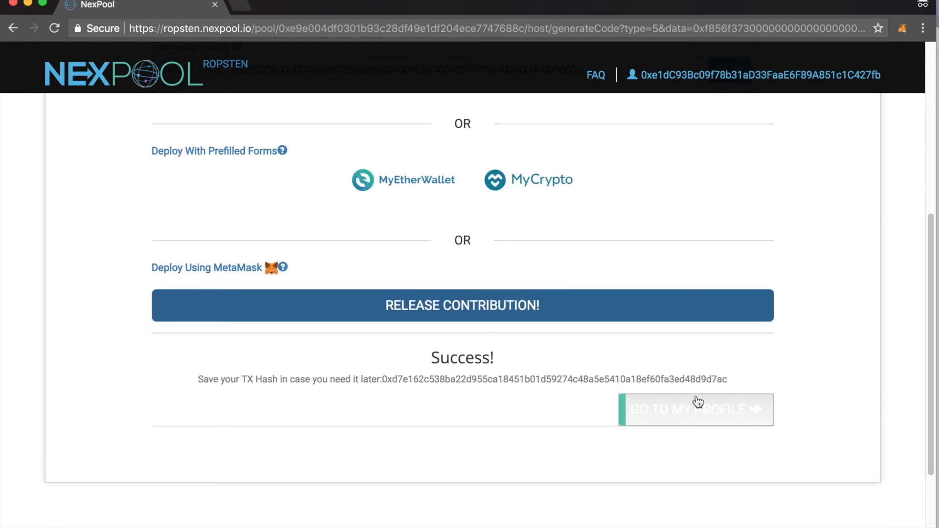
pyautogui.click(681, 413)
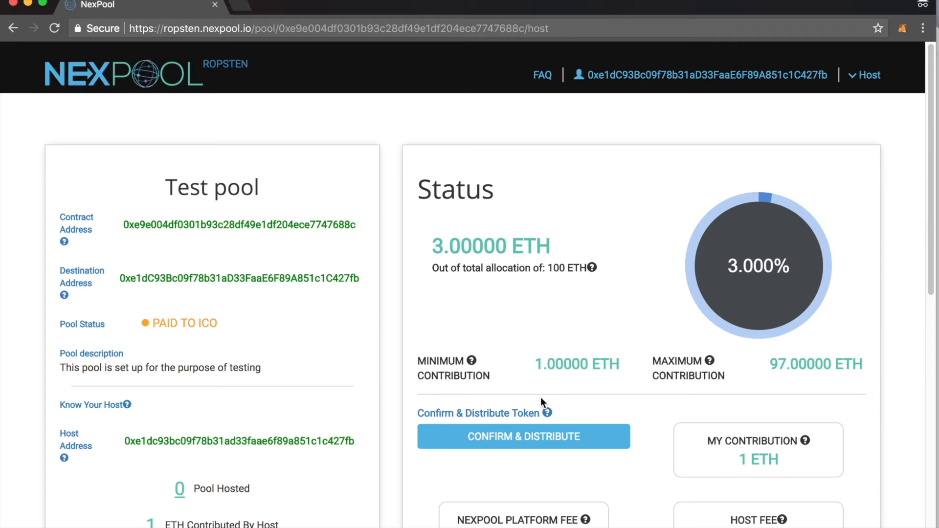
# Step: Start the token distribution to contributors by pasting the ERC 20 token's smart contract address and confirming it
pyautogui.click(534, 441)
pyautogui.click(413, 145)
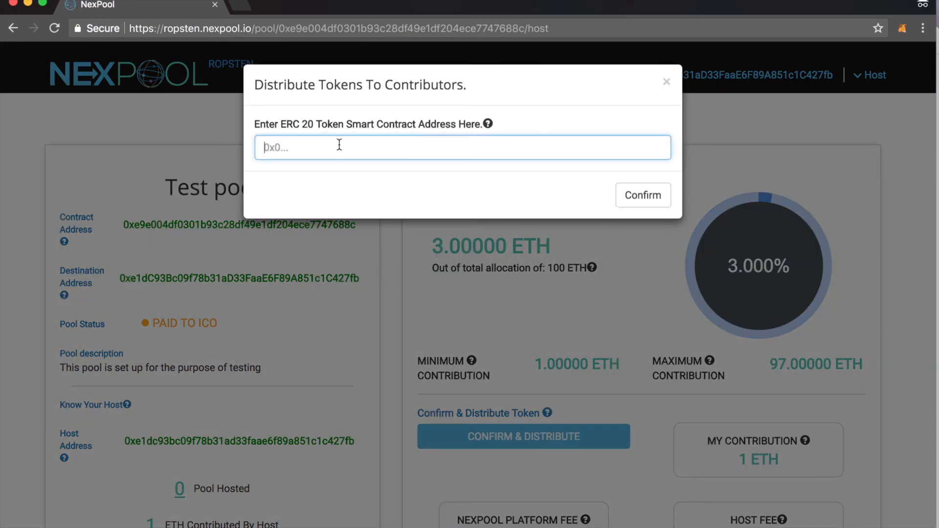
pyautogui.press('super+v')
pyautogui.click(634, 196)
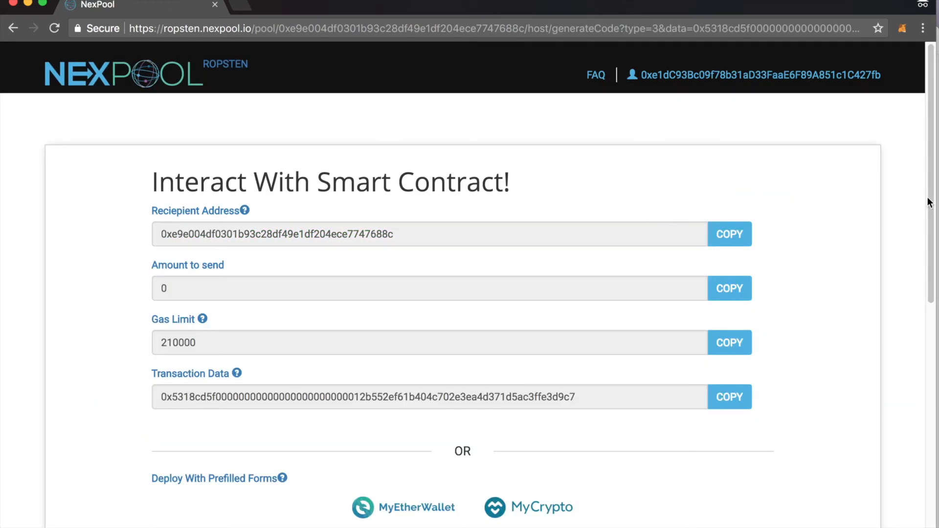
# Step: Submit the token distribution through MetaMask with a gas price of 95 Gwei, and check the wallet's token balances
pyautogui.moveTo(925, 205); pyautogui.dragTo(912, 352)
pyautogui.click(509, 255)
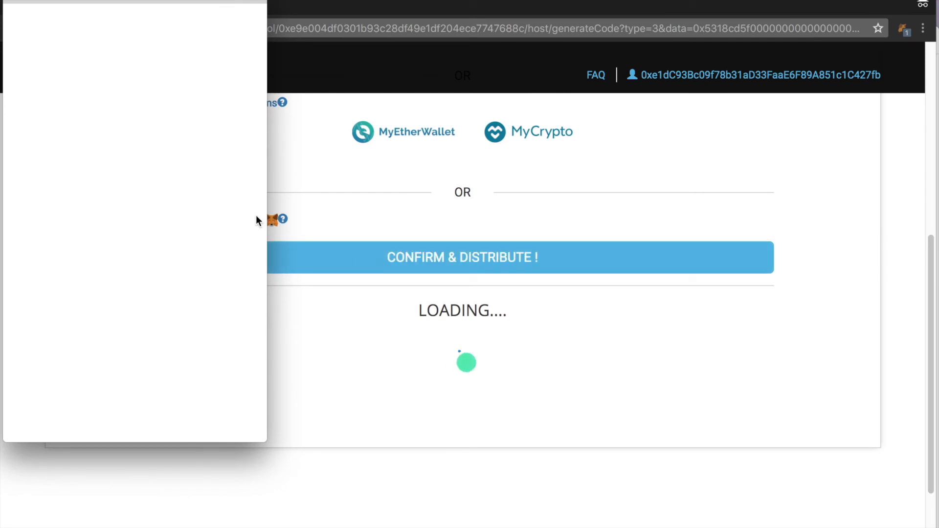
pyautogui.click(208, 150)
pyautogui.write('95')
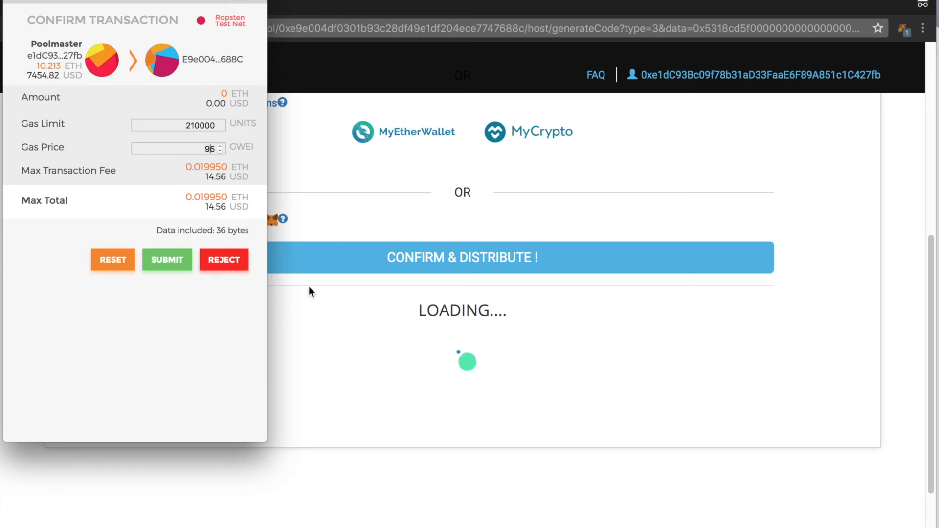
pyautogui.click(167, 268)
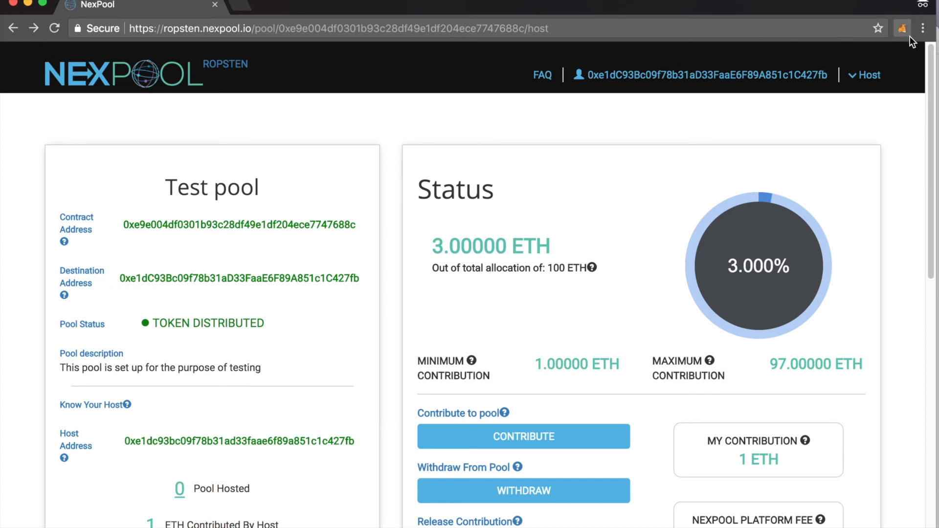
pyautogui.click(904, 31)
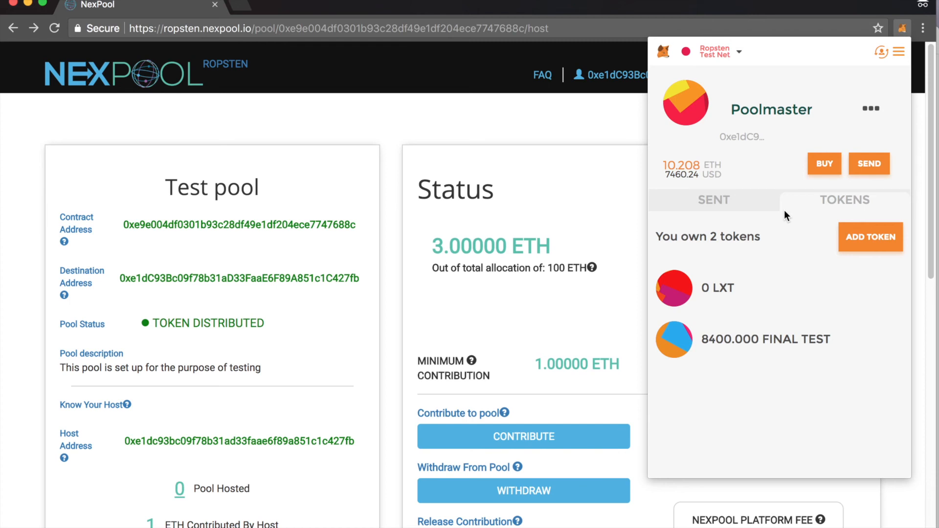
pyautogui.click(905, 29)
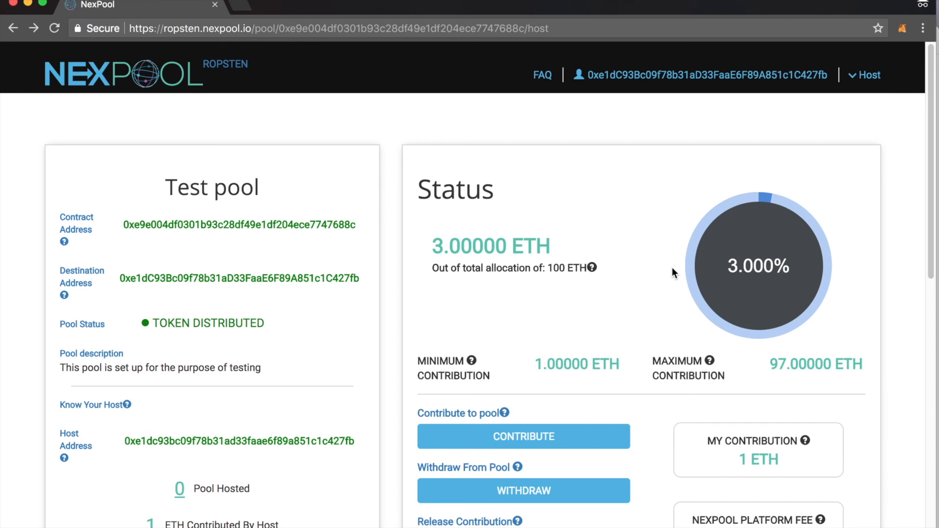